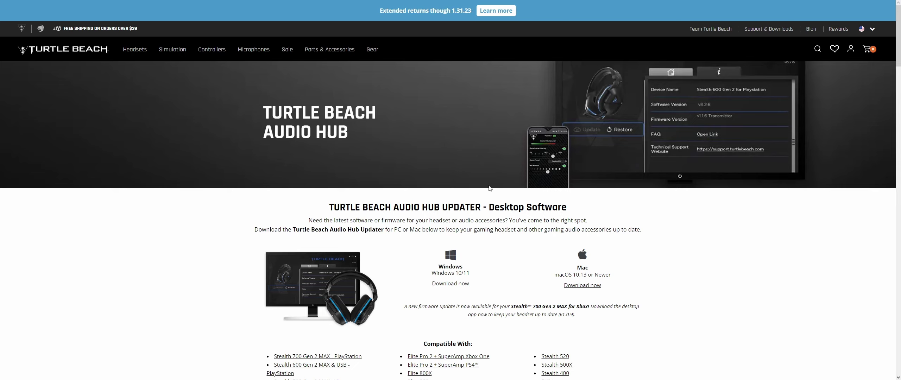
Download the Windows Audio Hub installer (EarForceAudioHubInstaller_Production_8.7.7.msi) and save it to Downloads.
scroll(431, 207, "down", 1)
scroll(343, 235, "down", 1)
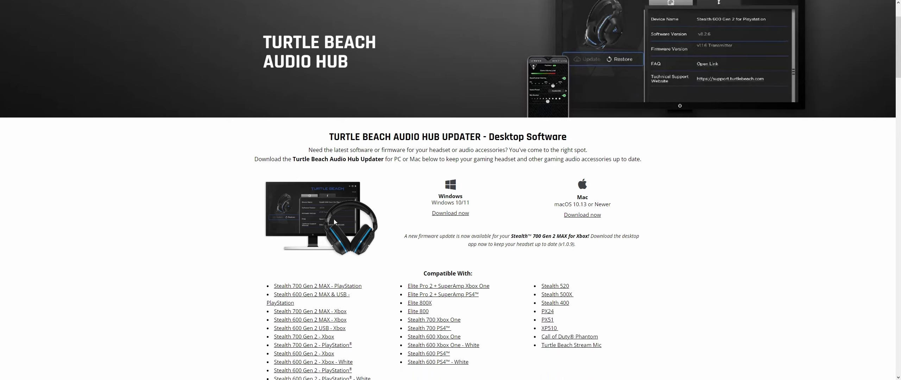
left_click(451, 214)
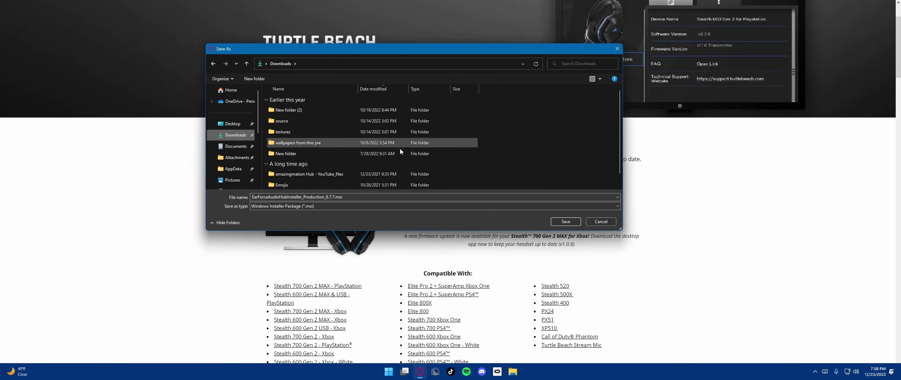
left_click(568, 222)
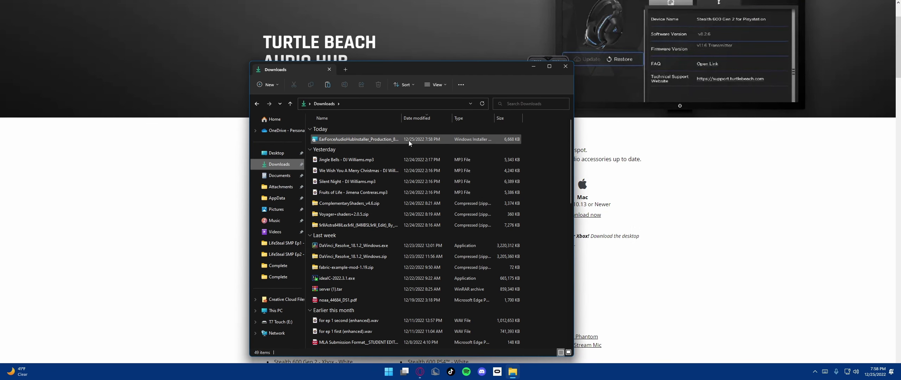
Run the downloaded Audio Hub msi installer and accept the licence agreement.
double_click(408, 141)
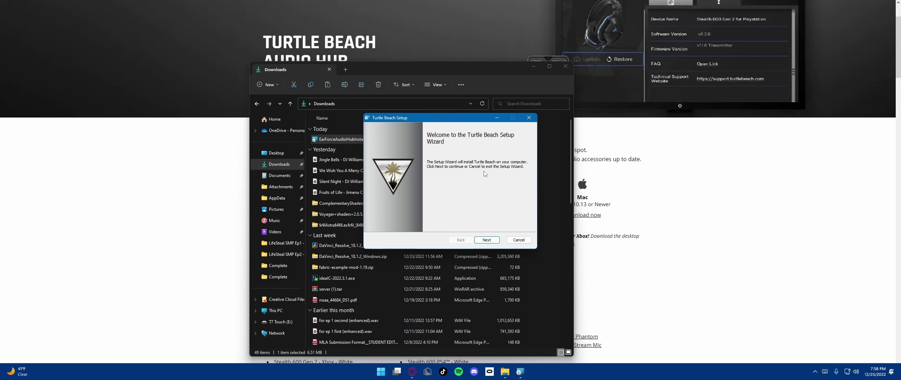
left_click(484, 242)
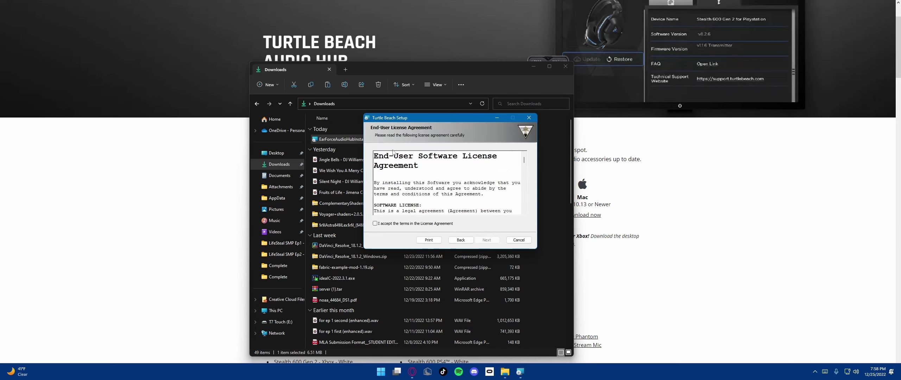
left_click(389, 224)
left_click(486, 240)
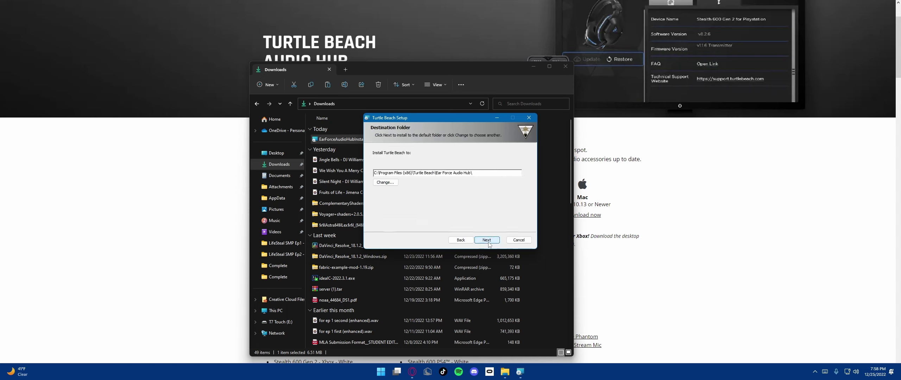
Install to D:\Program Files (x86)\Turtle Beach\Ear Force Audio Hub\ with Launch Turtle Beach ticked.
left_click(375, 173)
key("BackSpace")
type("D")
left_click(492, 240)
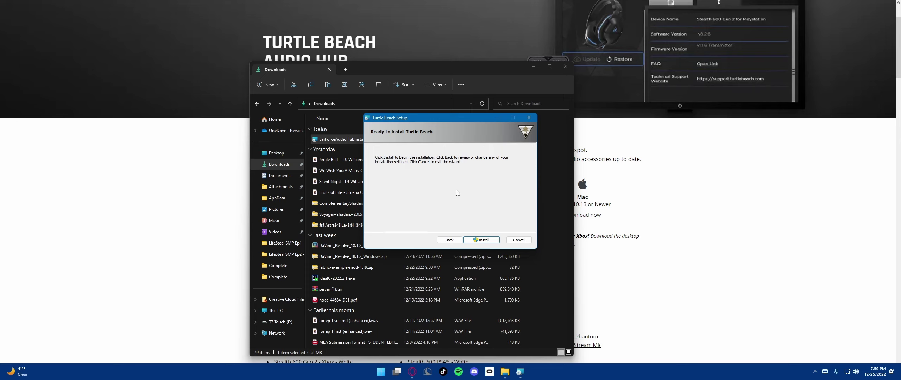
left_click(485, 240)
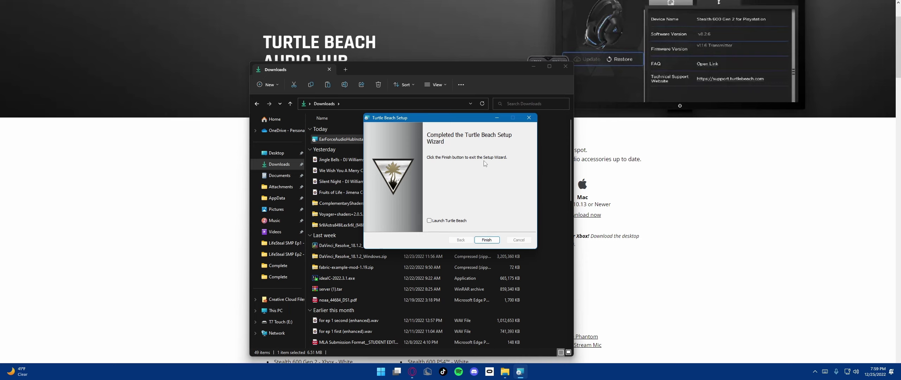
left_click(565, 66)
left_click(445, 220)
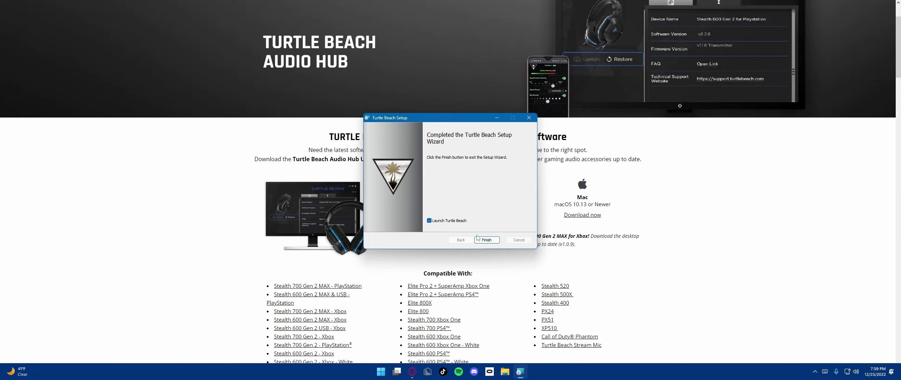
Finish the first setup, accept the newer app version, and accept its licence agreement.
left_click(487, 240)
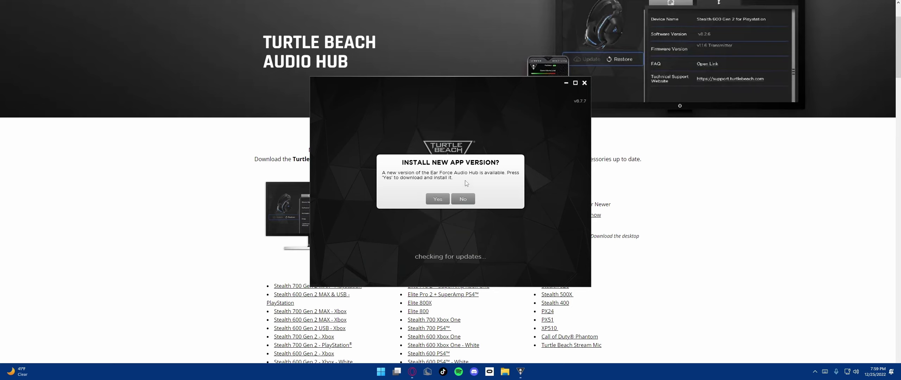
left_click(436, 199)
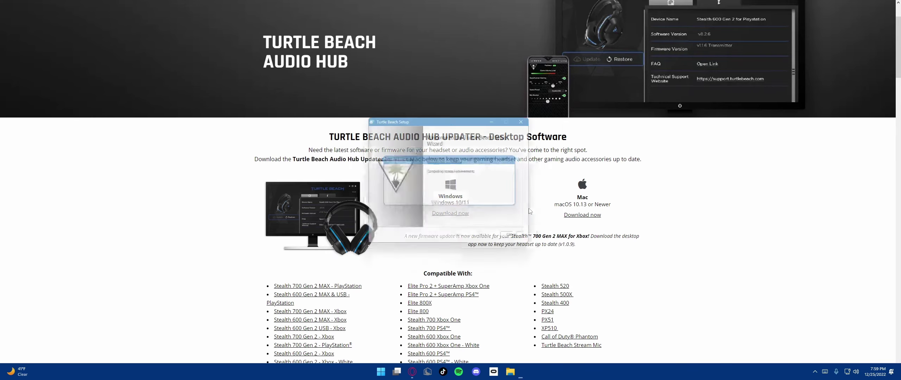
left_click(487, 240)
left_click(428, 224)
left_click(487, 240)
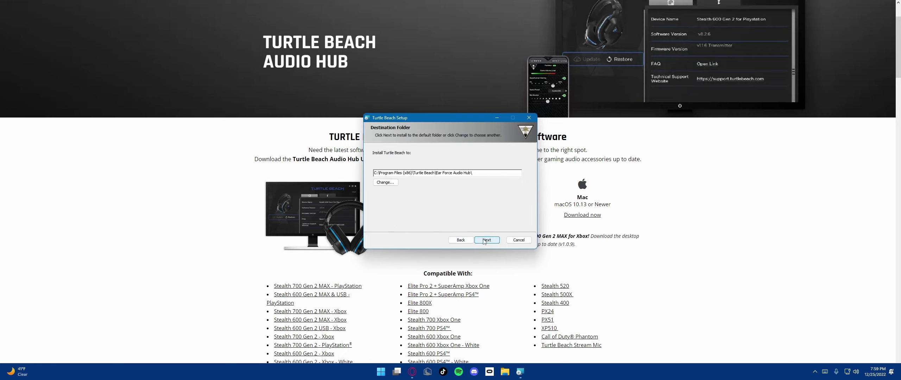
Install the updated Audio Hub on the D: drive and finish the wizard.
left_click(376, 173)
key("BackSpace")
type("D")
left_click(485, 240)
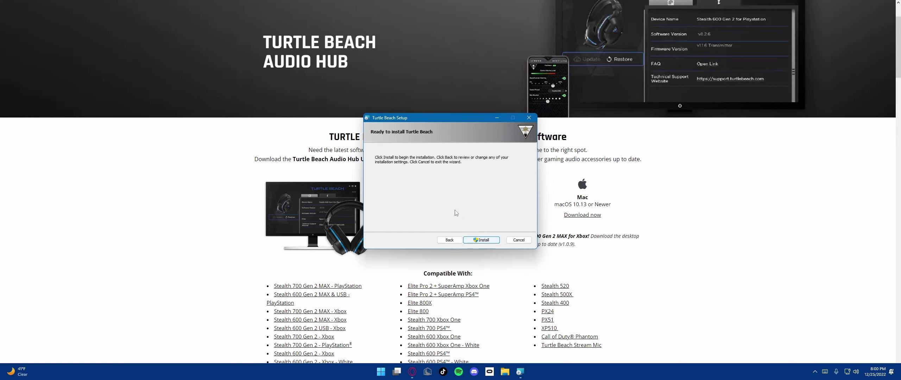
left_click(486, 240)
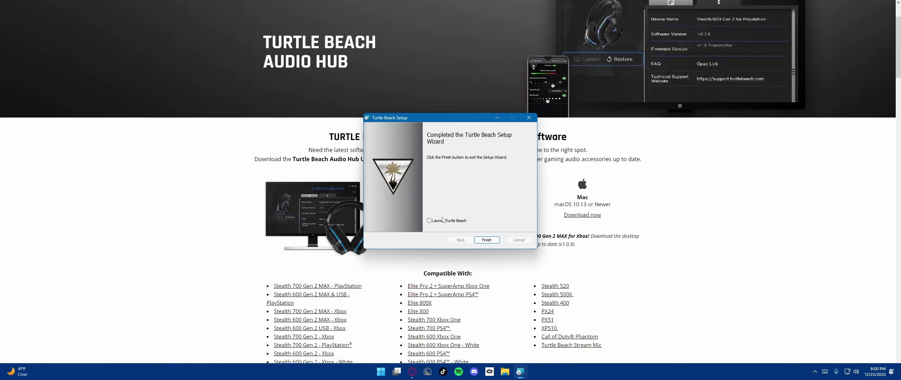
left_click(483, 239)
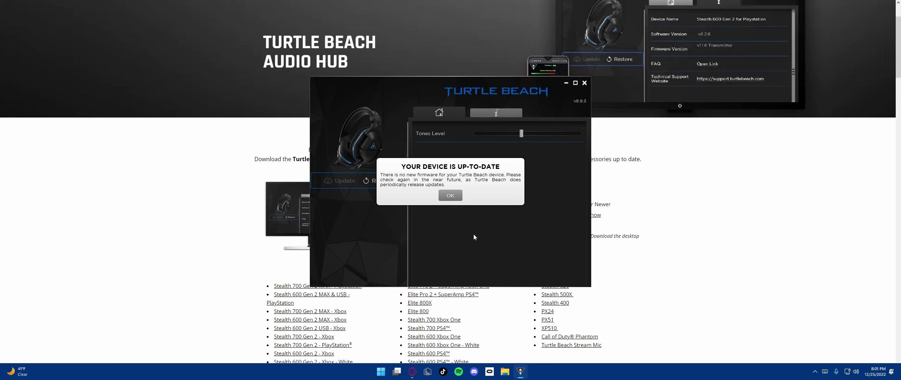
Dismiss the firmware up-to-date message, check device versions in the i tab, then close Audio Hub.
left_click(449, 195)
left_click(497, 113)
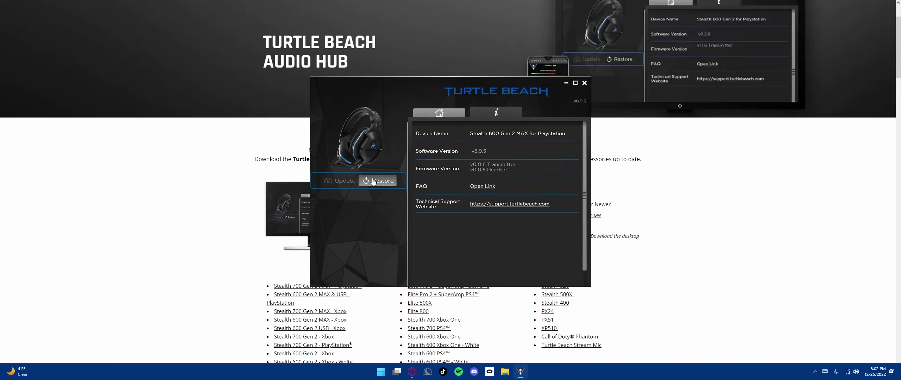
left_click(457, 115)
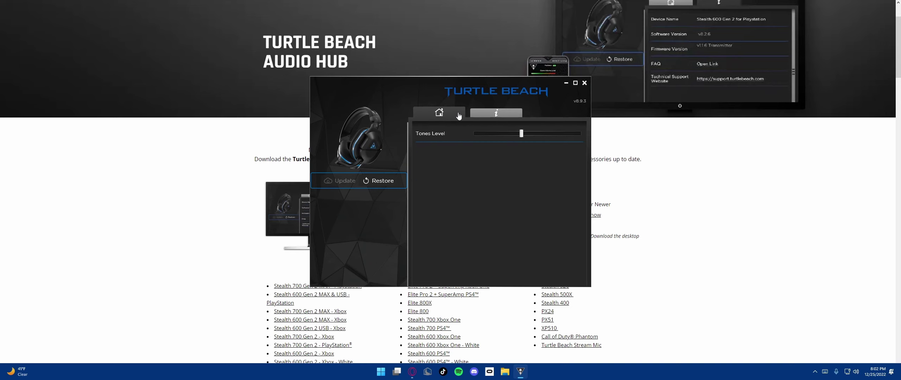
left_click(584, 82)
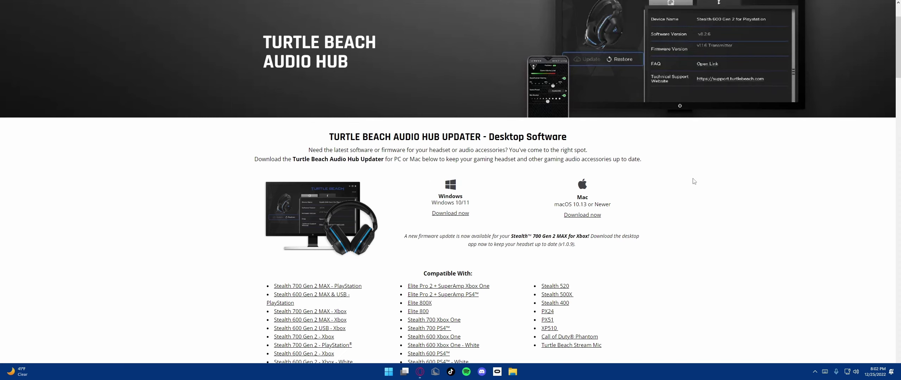